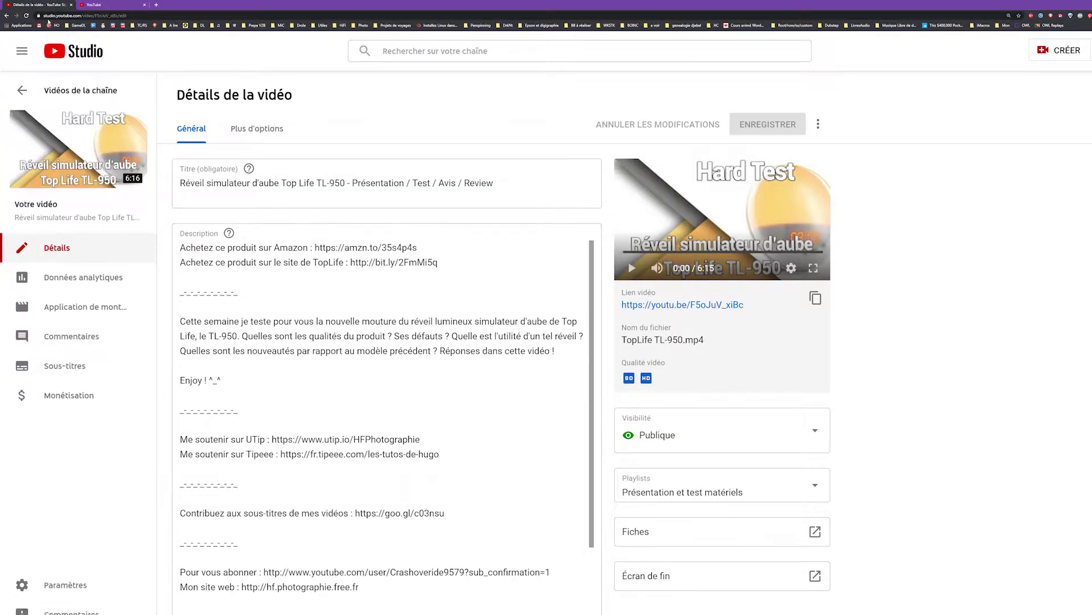
Switch to the video's cards editor and place the playhead at about 1:01 on the timeline
click(96, 6)
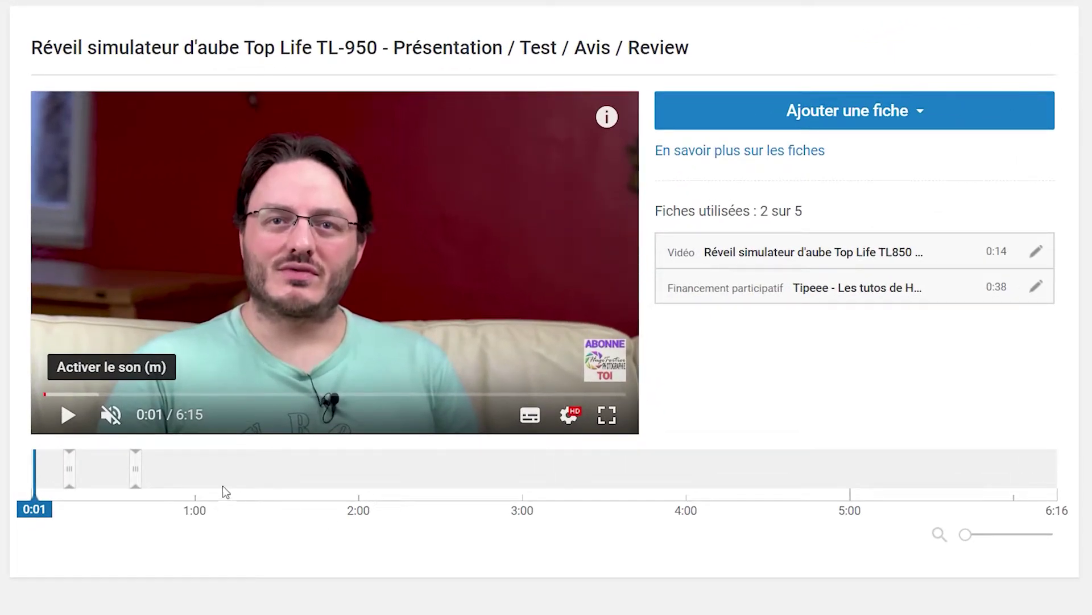
click(198, 472)
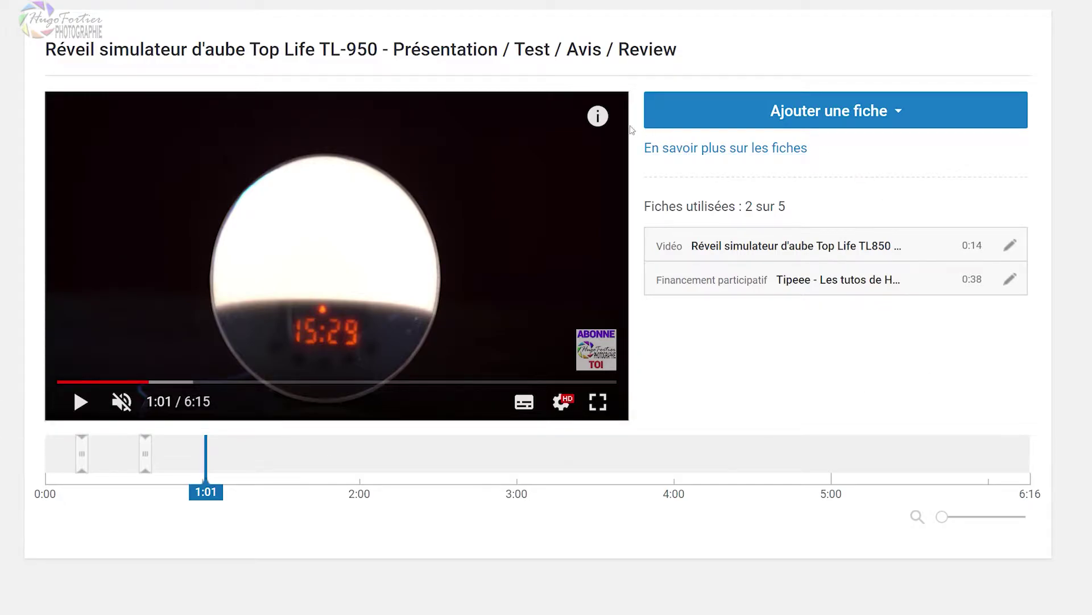
mouse_move(620, 131)
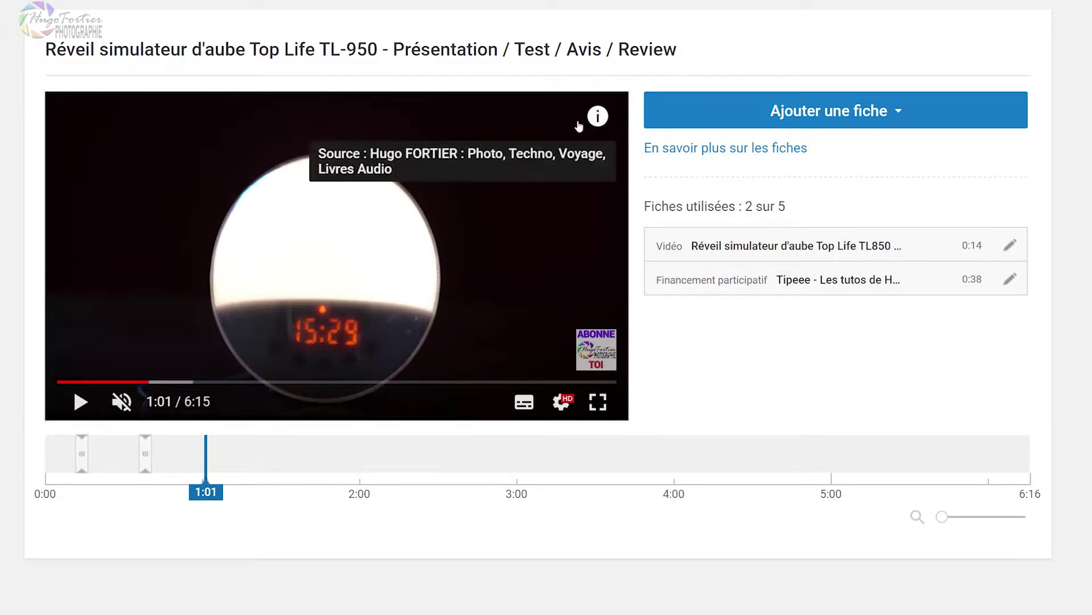
Start a video or playlist card and browse the uploaded videos and playlists it can link to
click(895, 112)
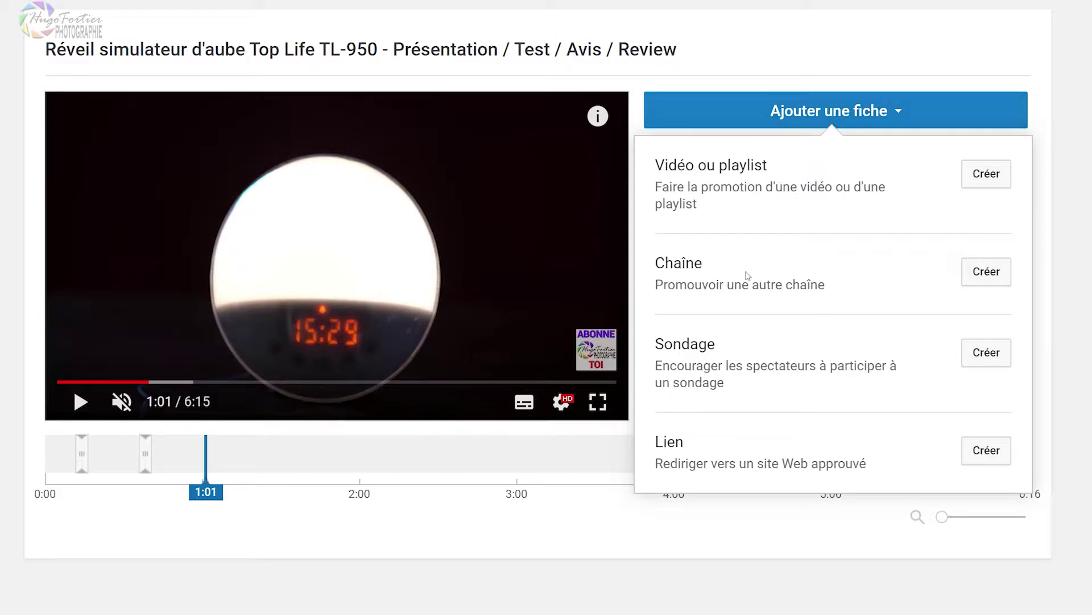
click(998, 178)
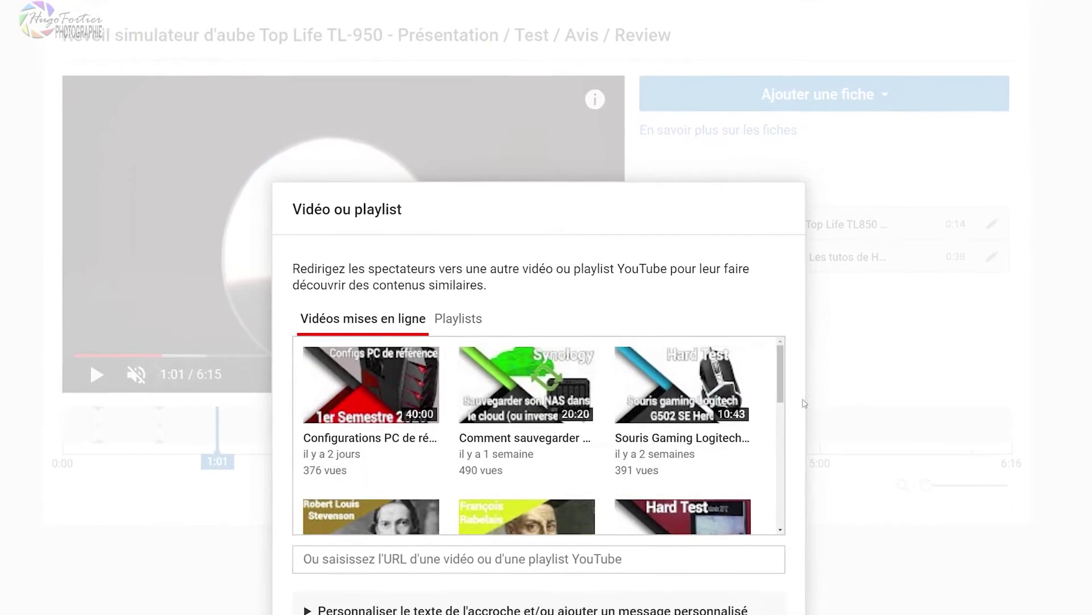
drag(765, 322, 747, 283)
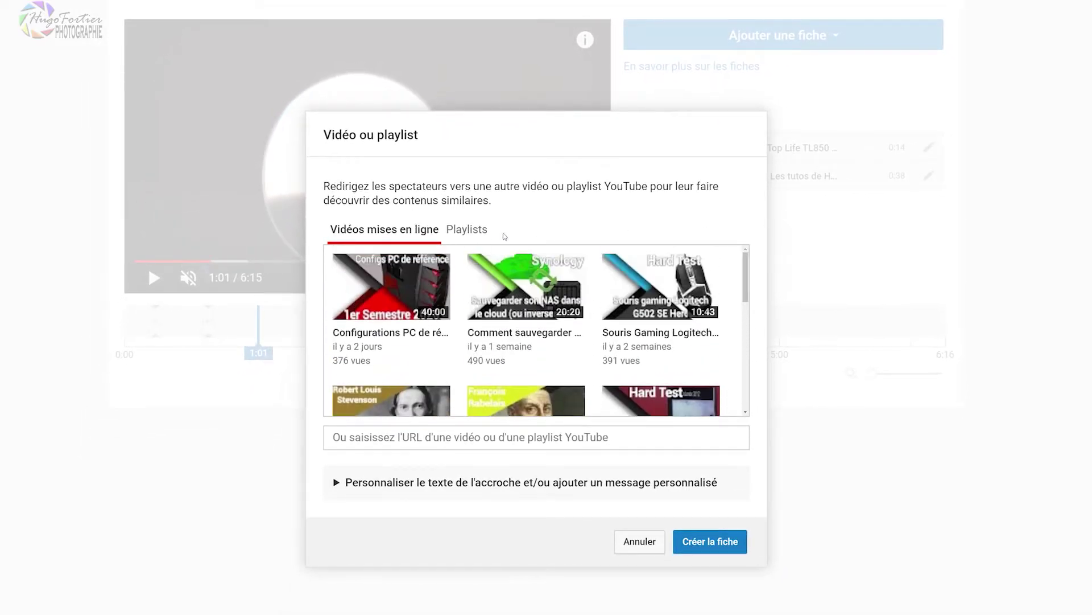
click(467, 229)
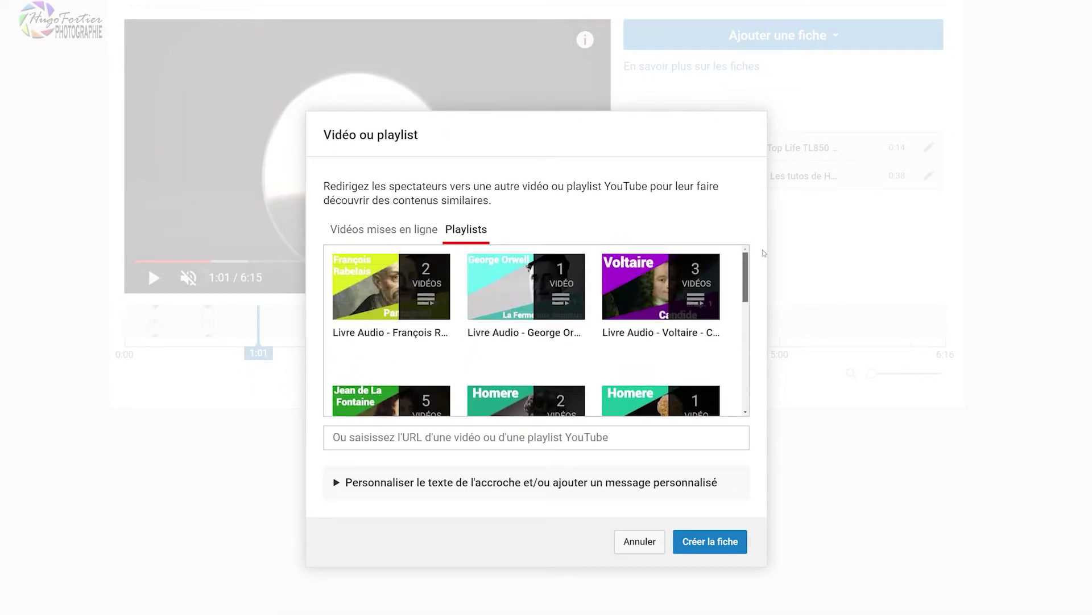
click(379, 230)
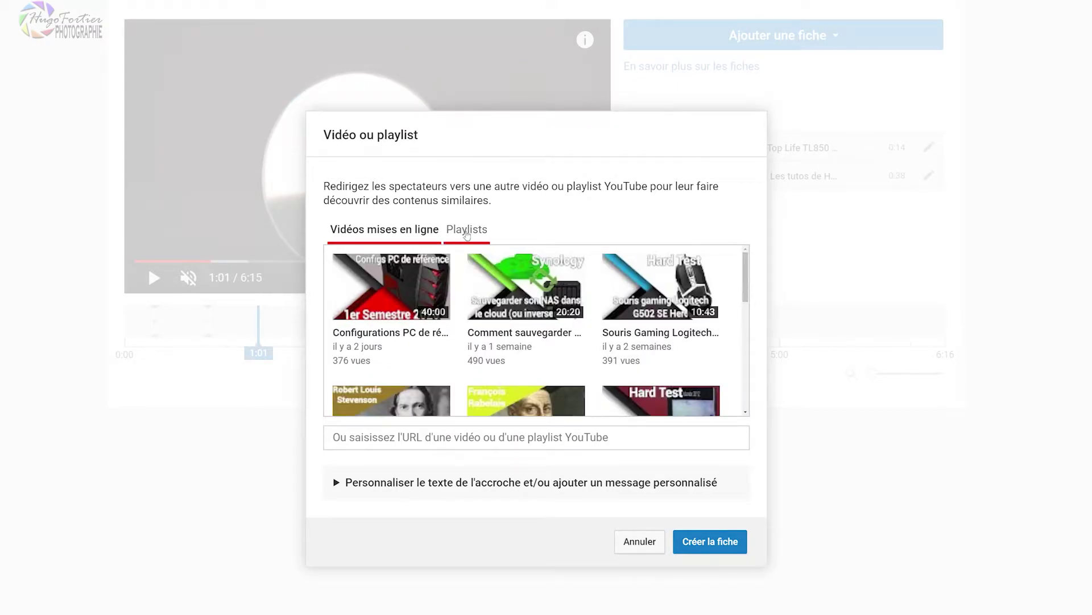
click(463, 235)
click(384, 230)
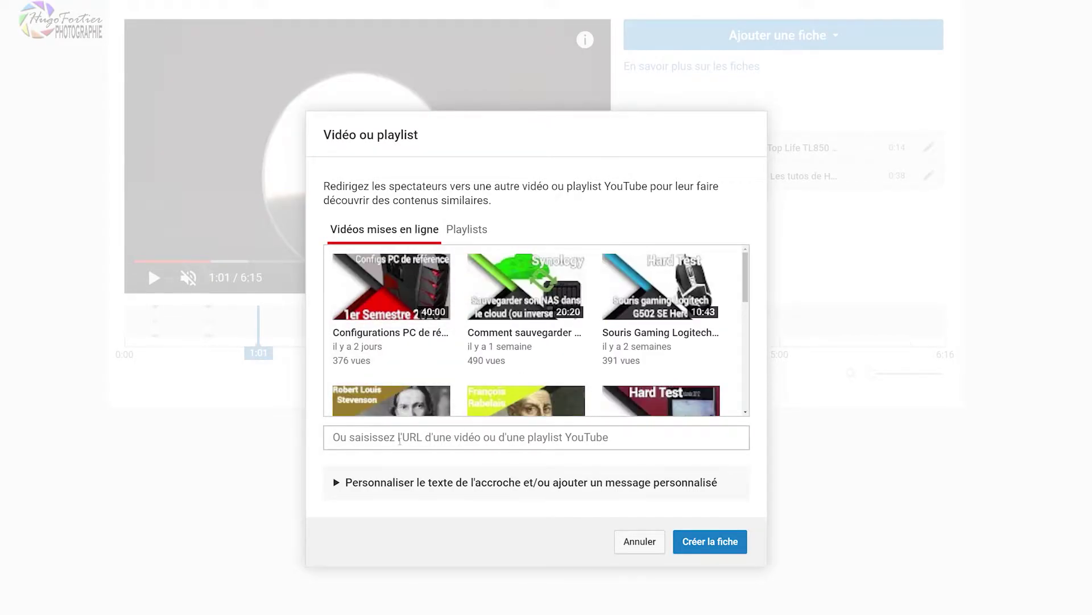
click(401, 440)
click(667, 460)
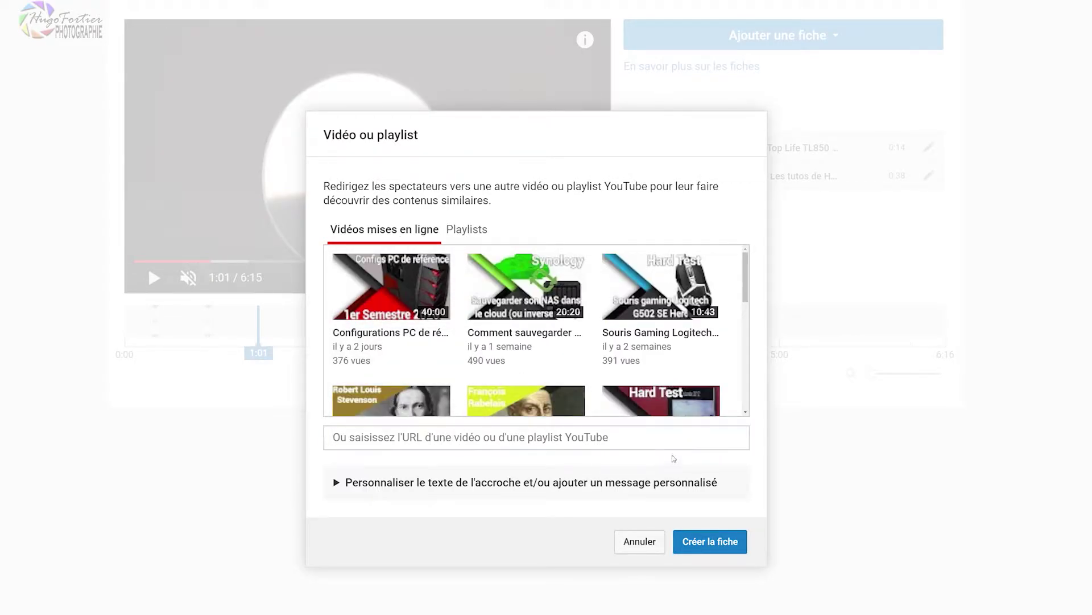
drag(745, 295, 756, 404)
scroll(750, 383, up, 6)
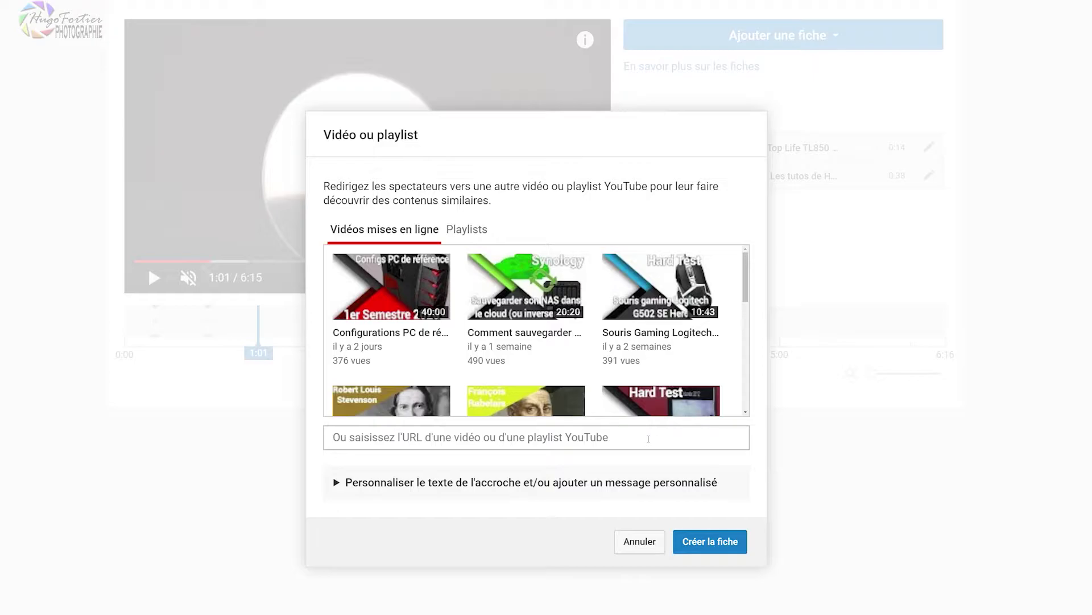
Try "youtube" as the card's video or playlist URL, check the uploaded videos, and clear the field
click(648, 438)
text(youtube)
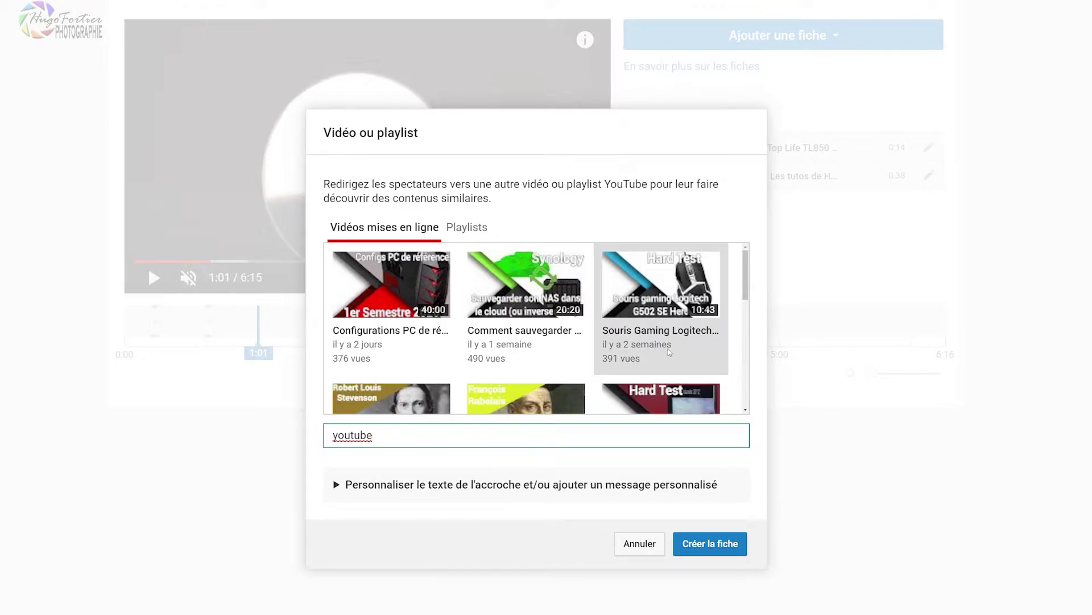
scroll(669, 315, down, 3)
scroll(669, 314, down, 1)
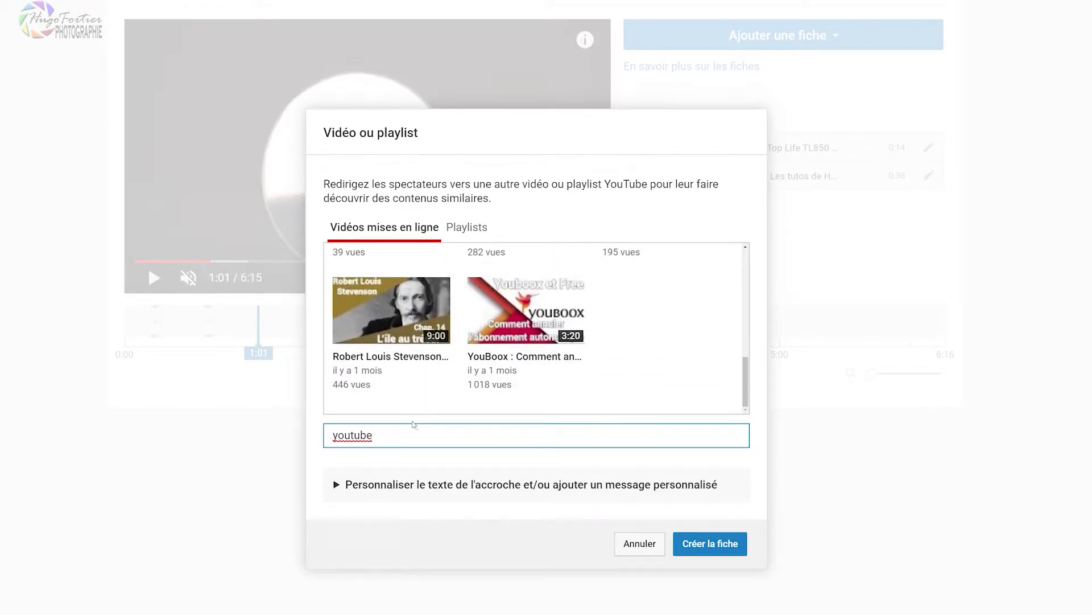
double_click(401, 436)
key(BackSpace)
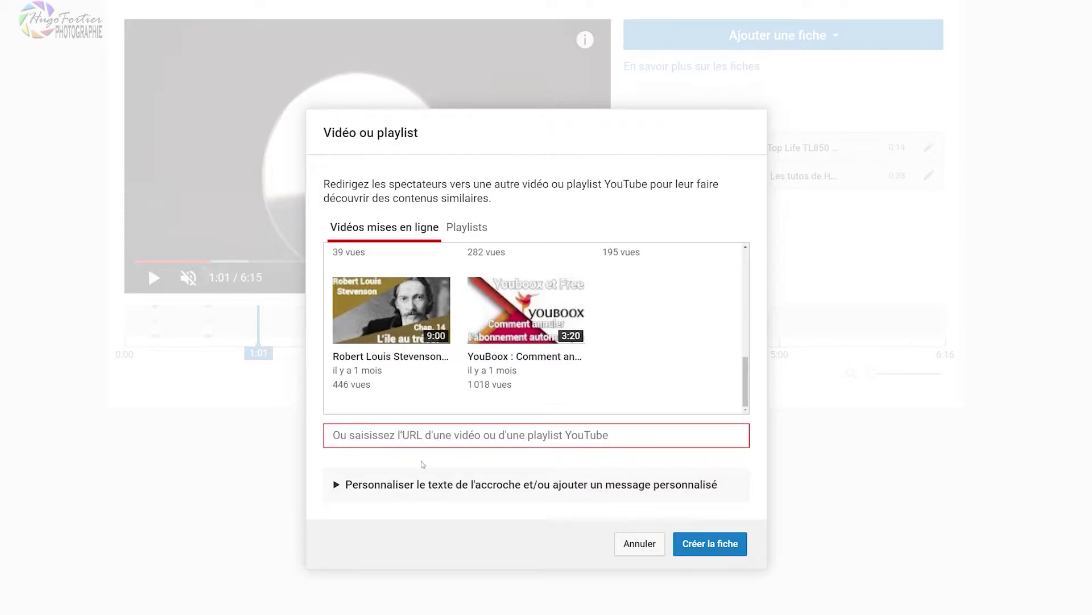
Expand the video card's custom message and teaser text options, and leave the dialog without creating the card
click(337, 484)
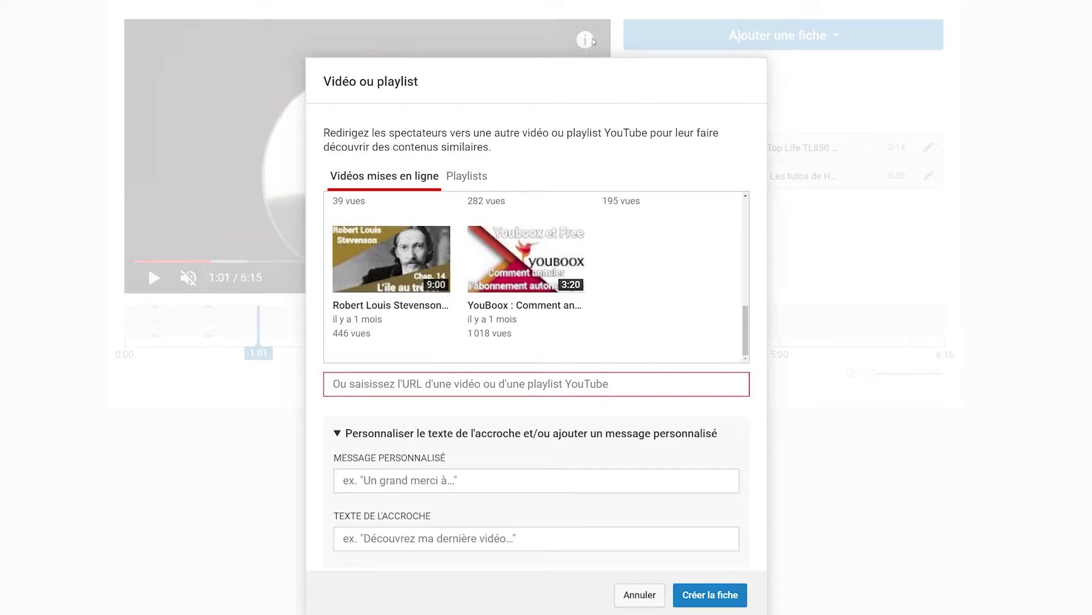
click(833, 46)
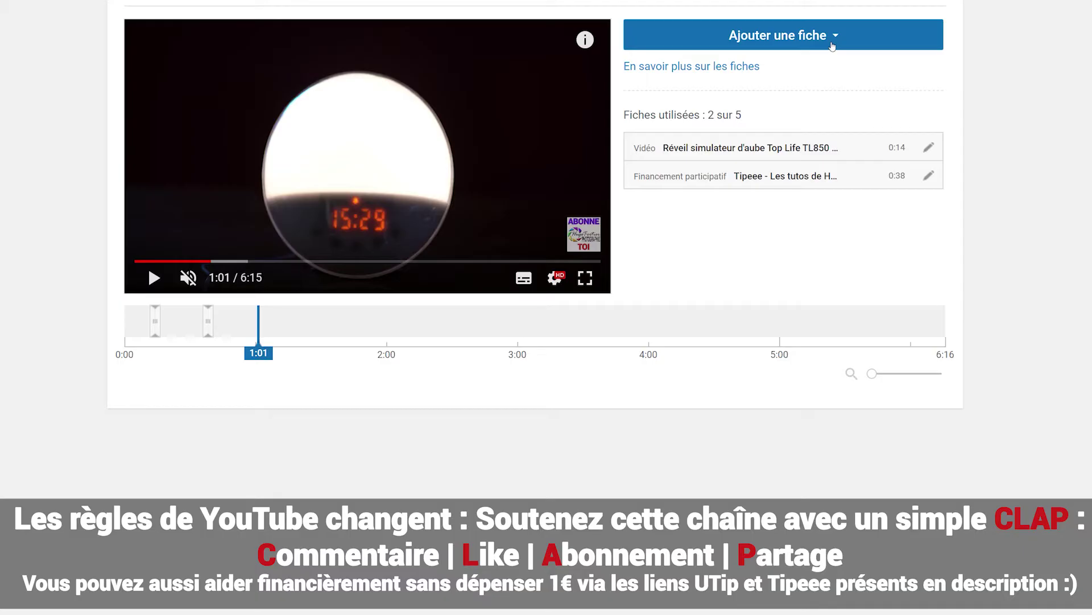
Open the form for a channel card, examine its fields, and cancel it
click(832, 47)
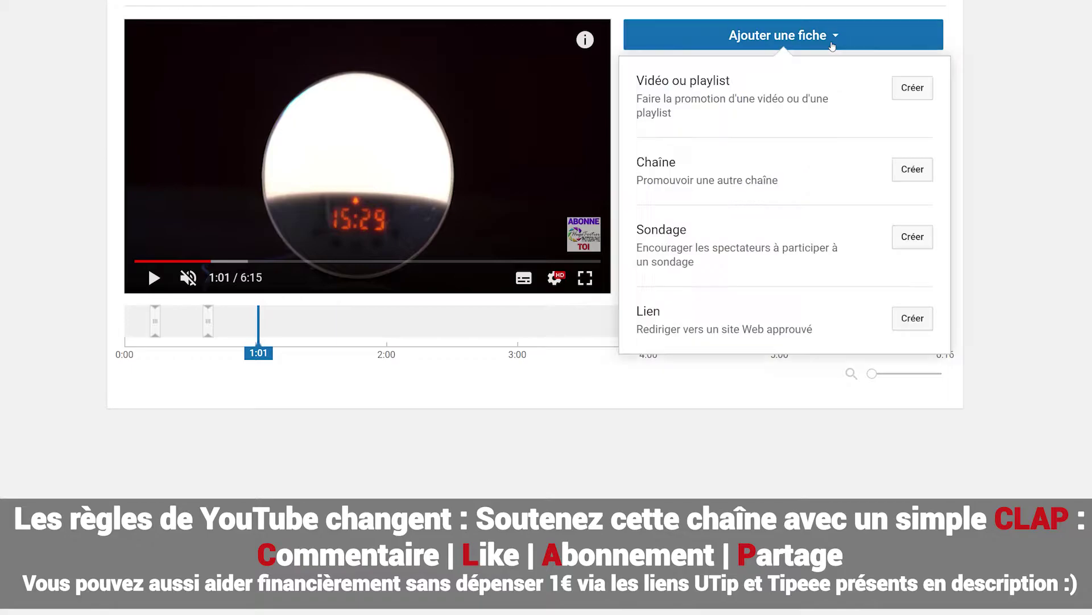
click(913, 169)
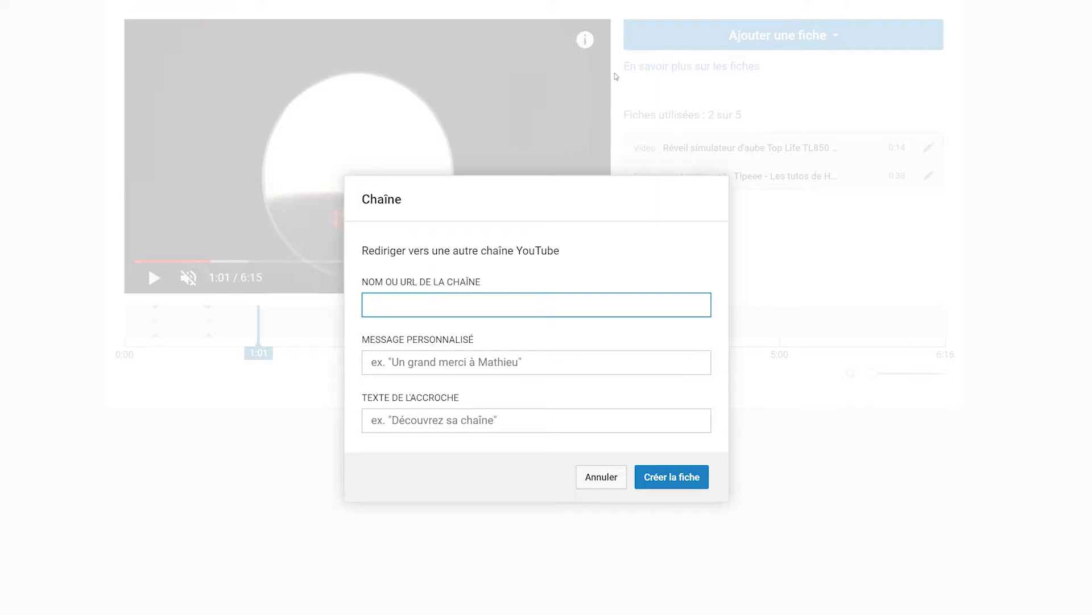
click(608, 486)
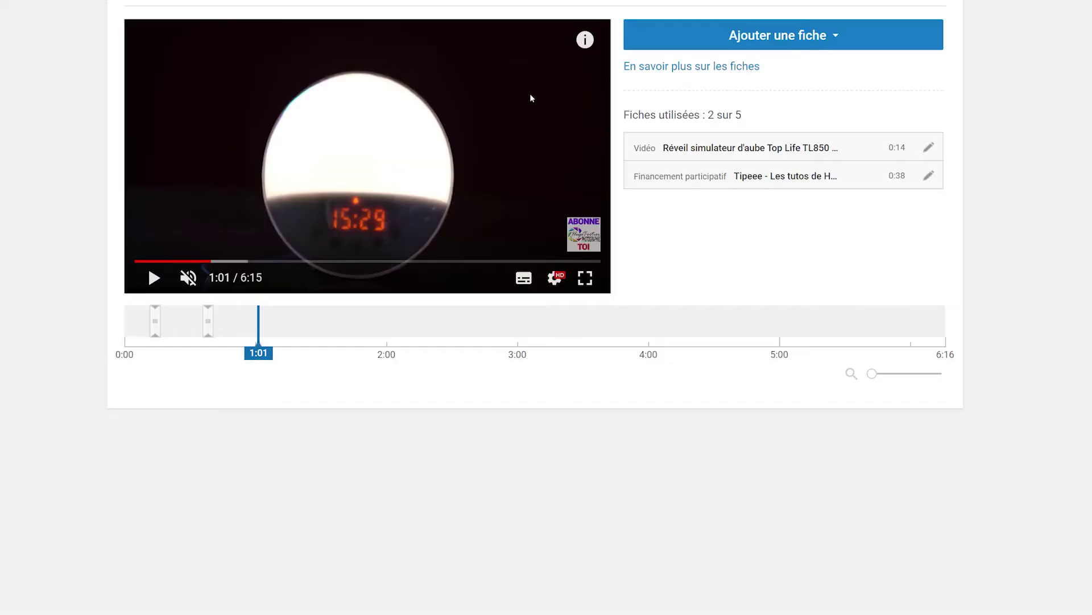
Preview the existing cards in the video player, including the linked TL850 video card
click(585, 40)
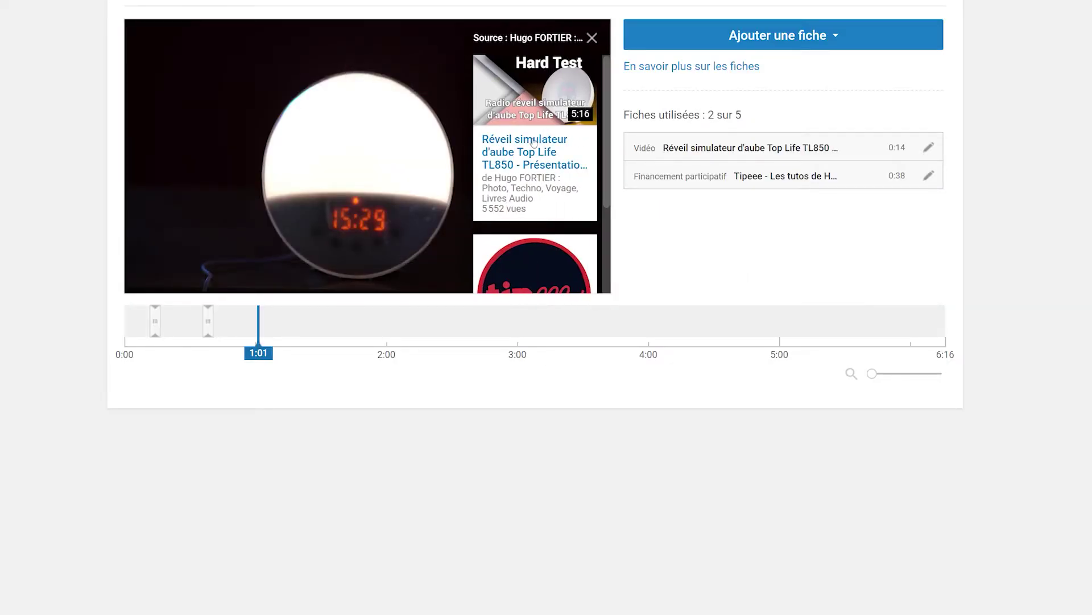
click(536, 162)
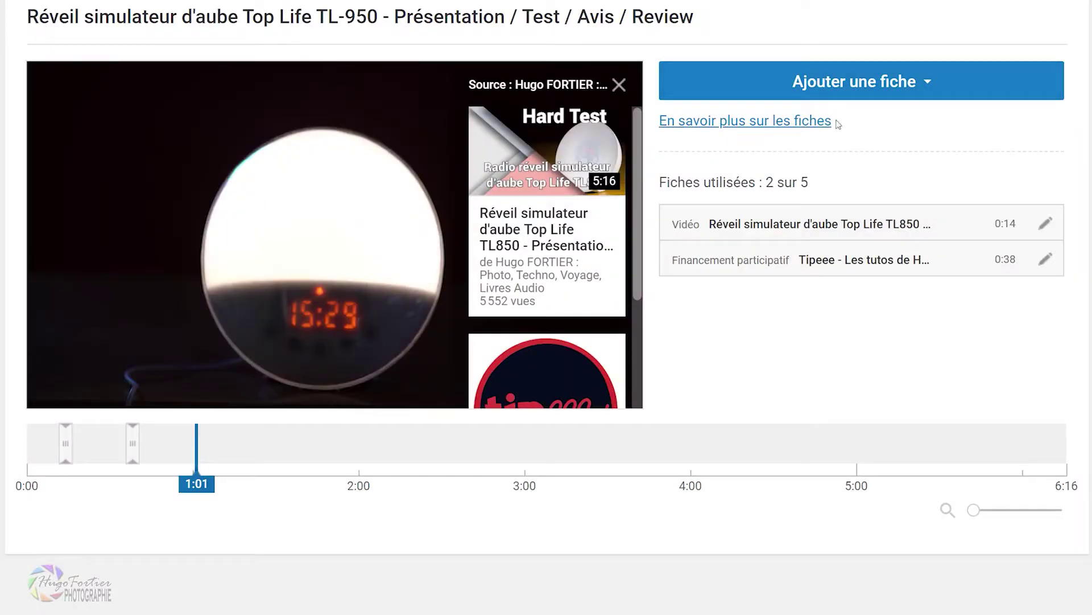
Open the form for a poll card, examine its question and choice fields, and close it
click(893, 86)
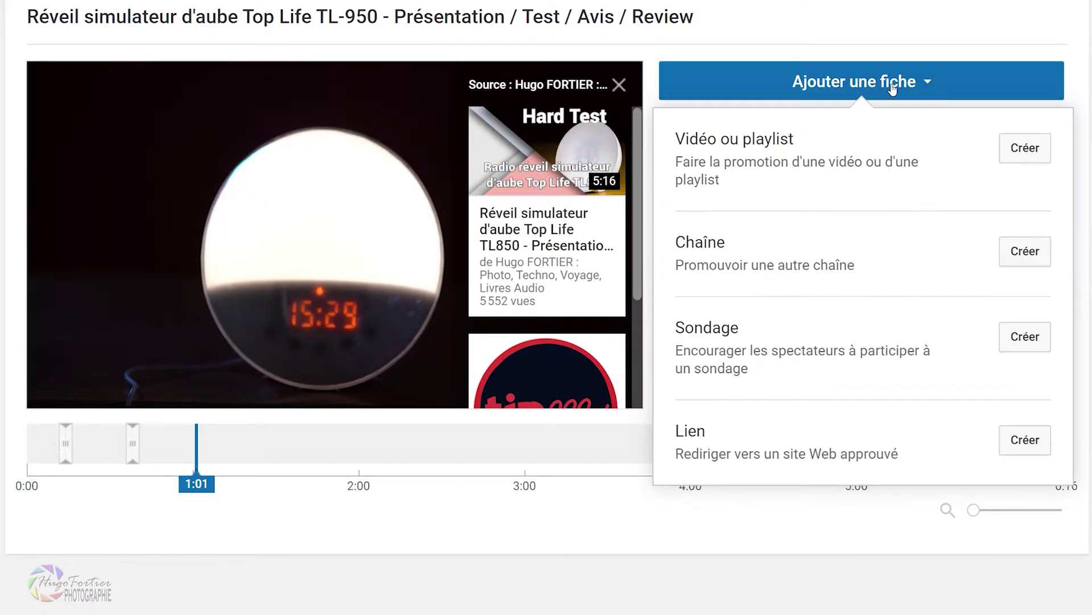
click(1031, 337)
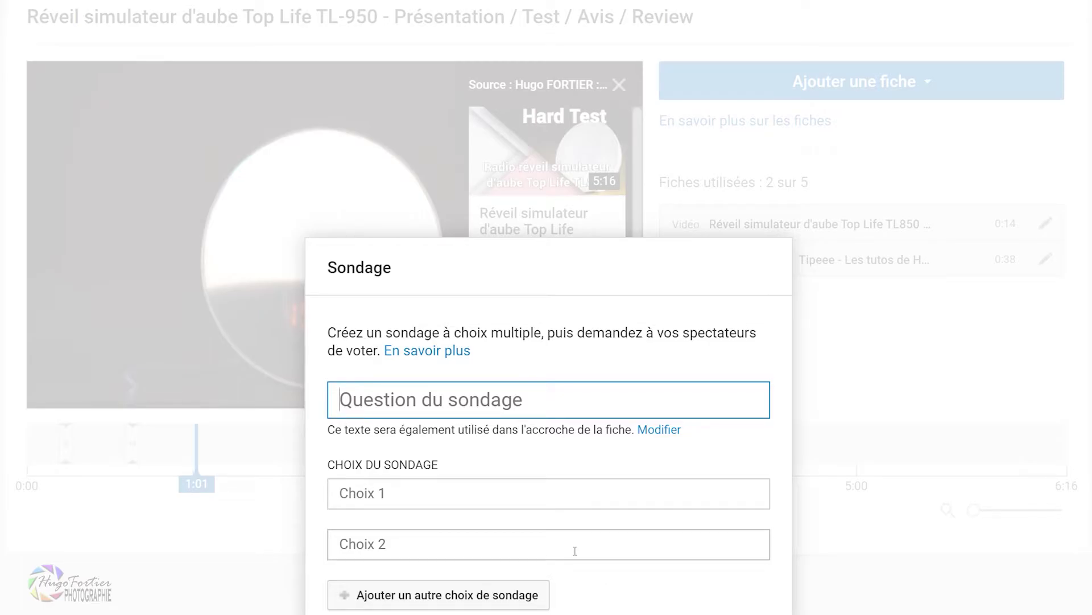
click(626, 614)
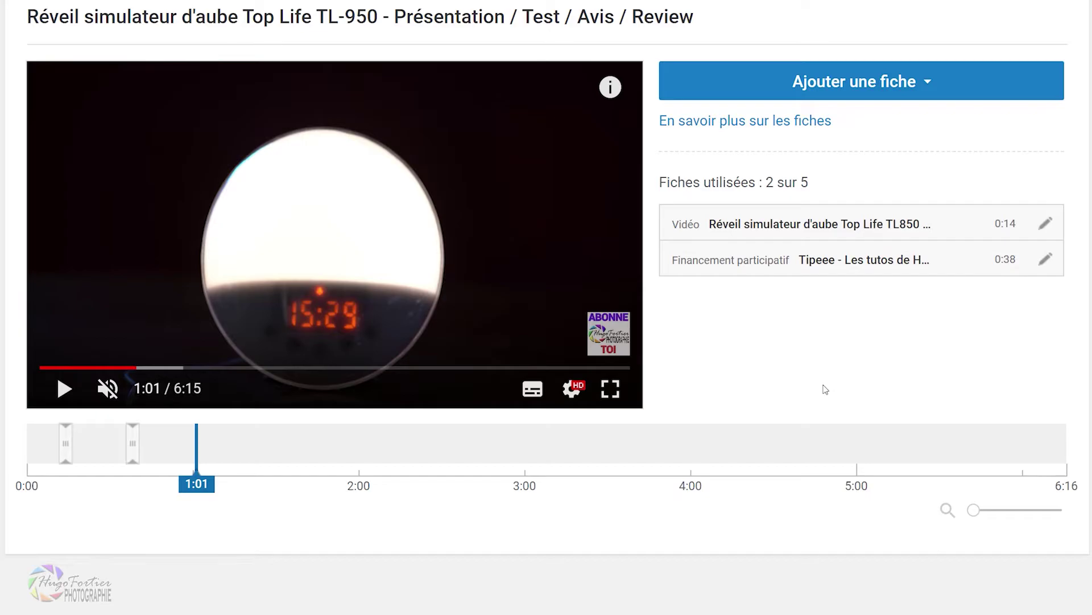
Open the form for a link card, examine its URL field and the allowed site types, and cancel it
click(853, 81)
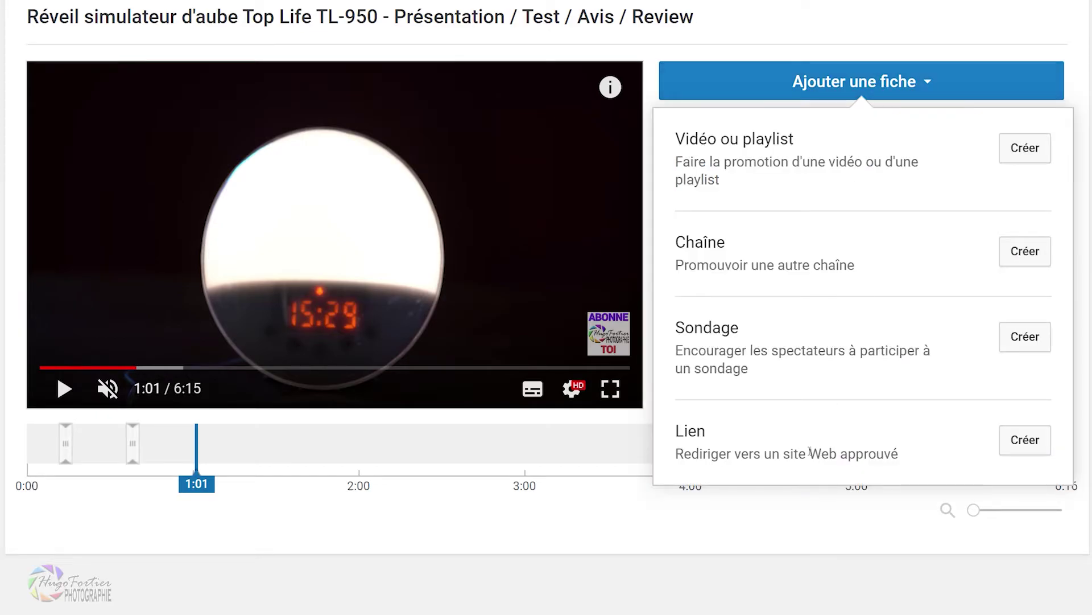
click(1033, 451)
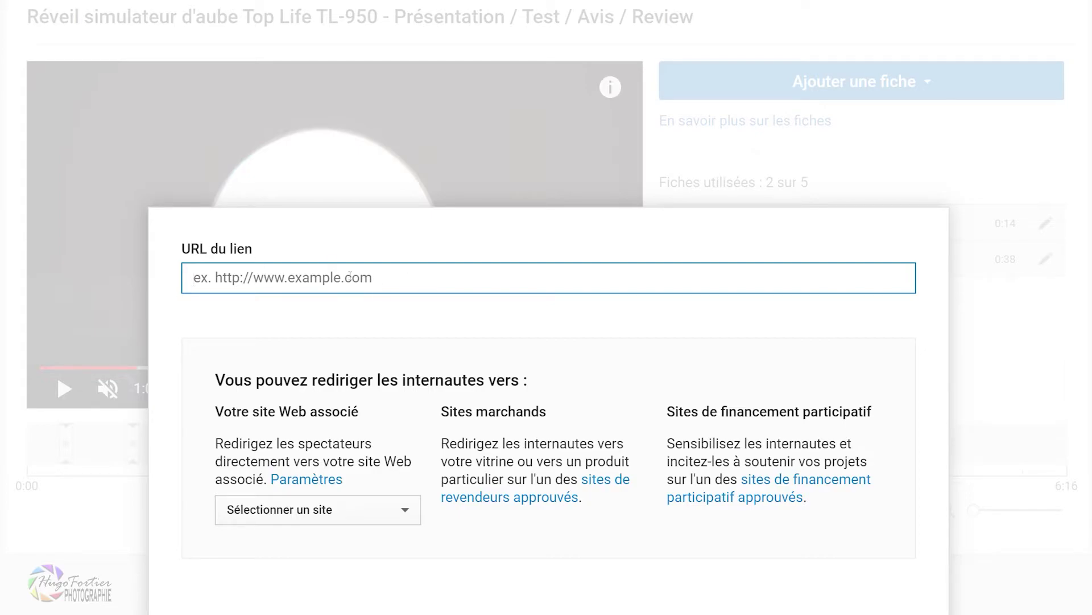
click(438, 281)
click(498, 327)
click(426, 285)
click(681, 280)
key(Escape)
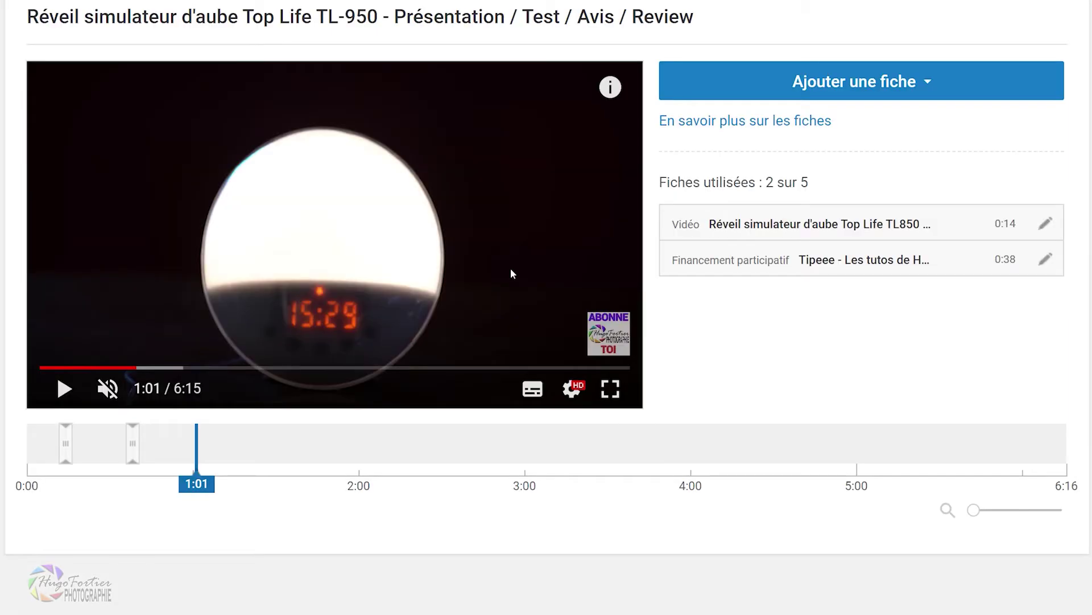
Create a poll card with the question "aa" and choices "aa" and "bb", and move it to 3:04 on the timeline
click(932, 91)
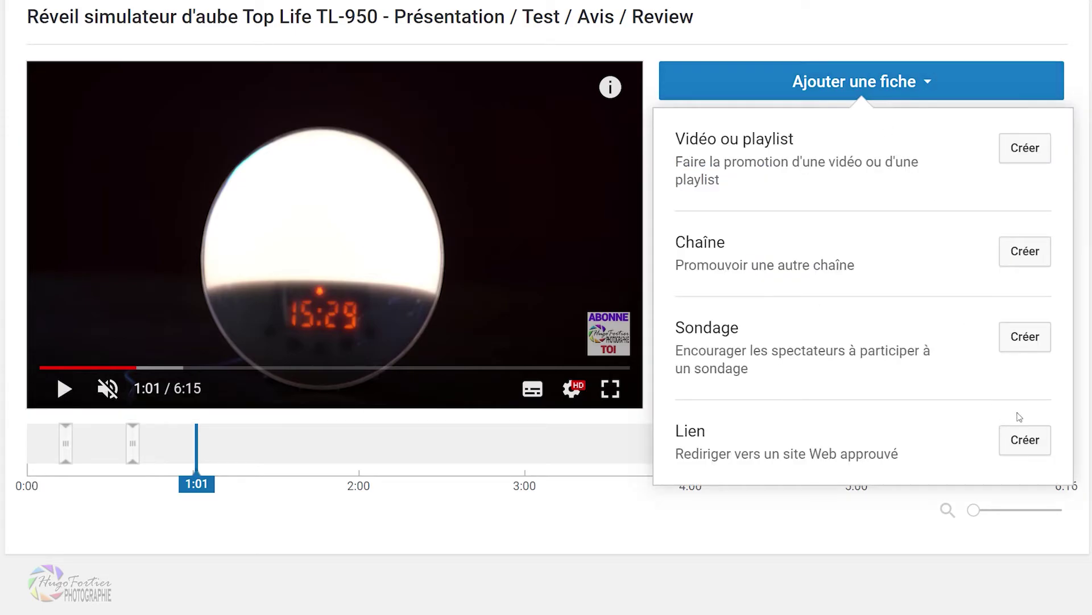
click(1021, 341)
text(aa)
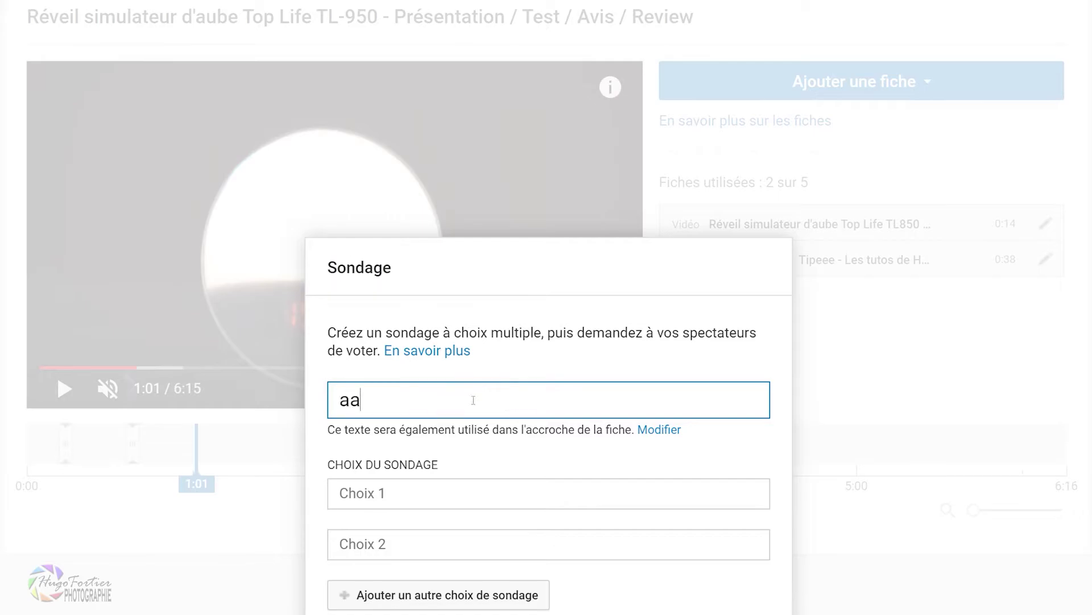
click(433, 493)
text(aa)
click(418, 549)
text(bb)
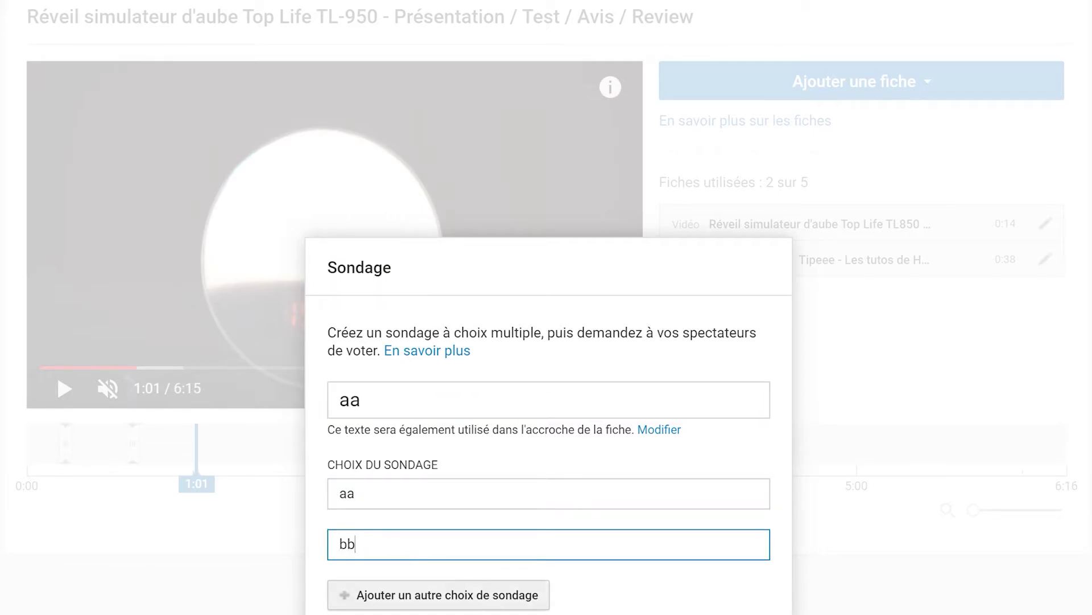
key(Return)
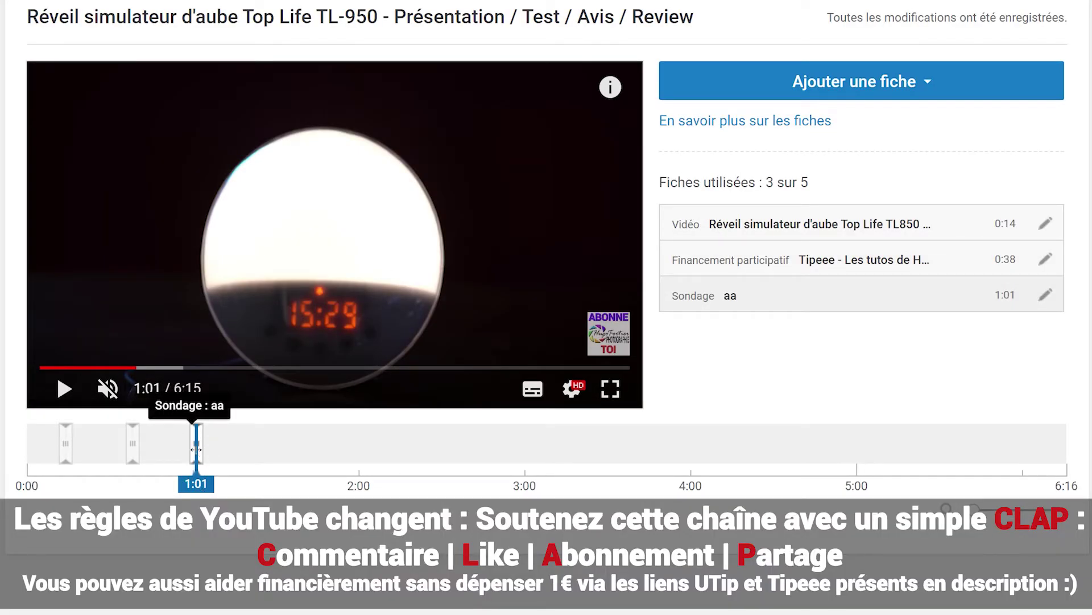
drag(196, 468, 537, 471)
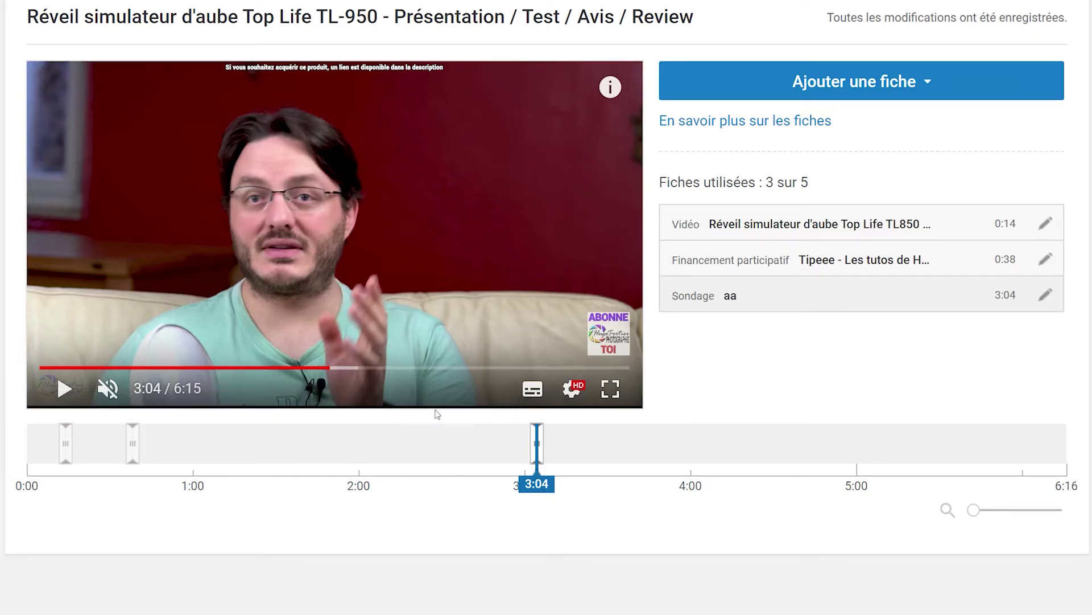
Open the "aa" poll card for editing and delete it from the video
click(1045, 293)
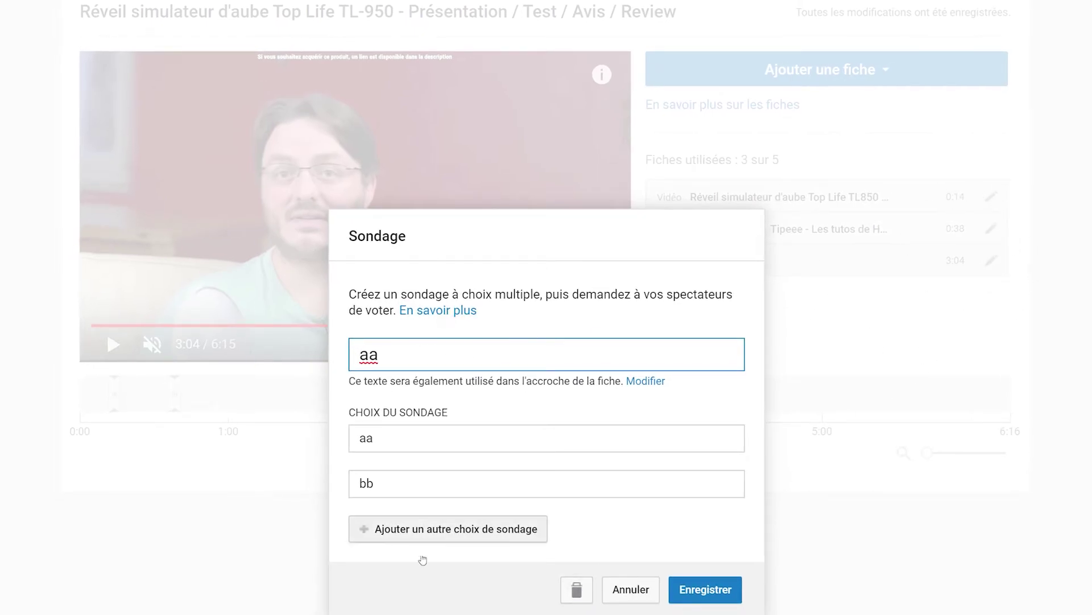
click(577, 590)
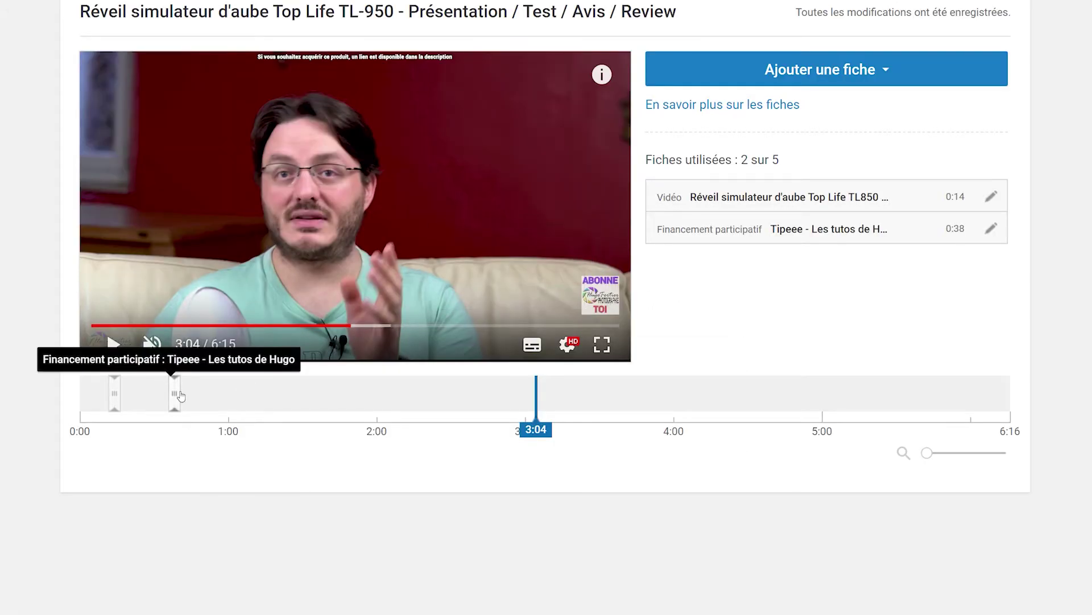
Move the playhead to about 0:31, between the two existing cards on the timeline
drag(152, 383, 157, 395)
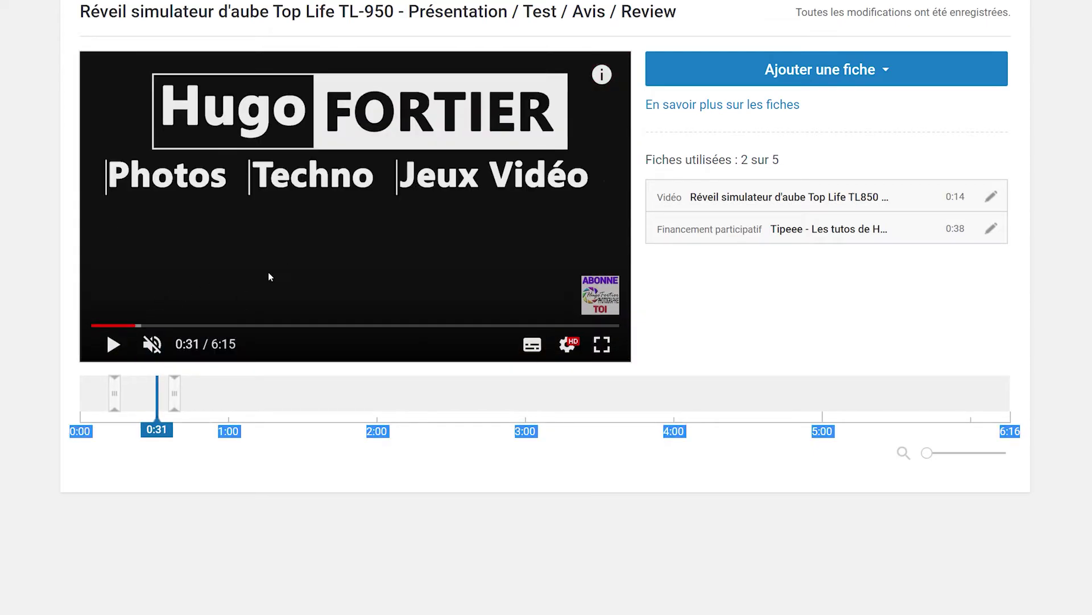
Play the video preview from 0:31 until the crowdfunding card's teaser shows, and pause it at about 0:42
mouse_move(600, 89)
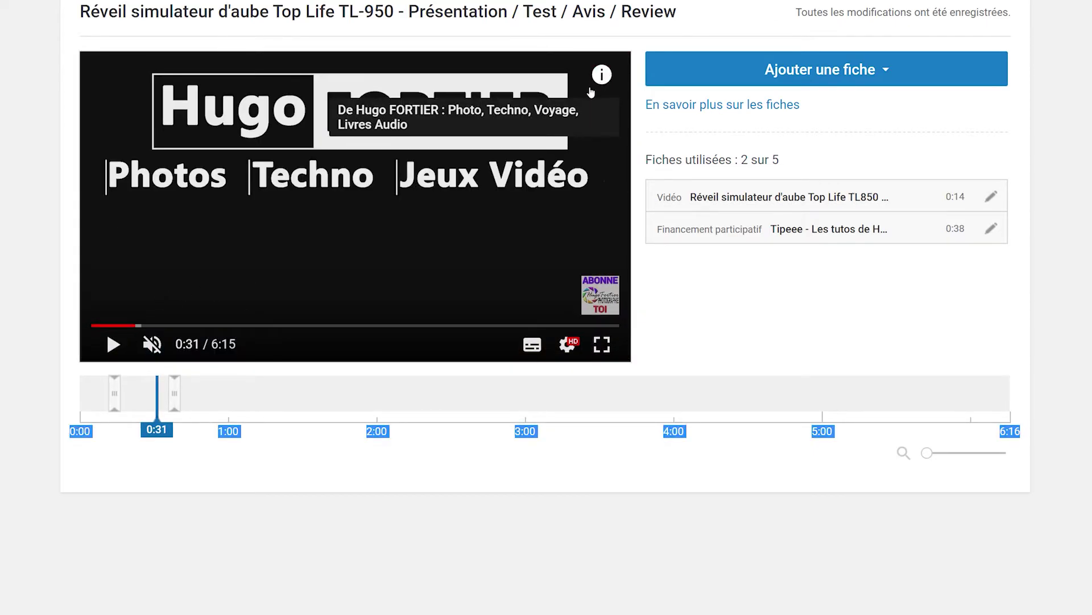
click(113, 343)
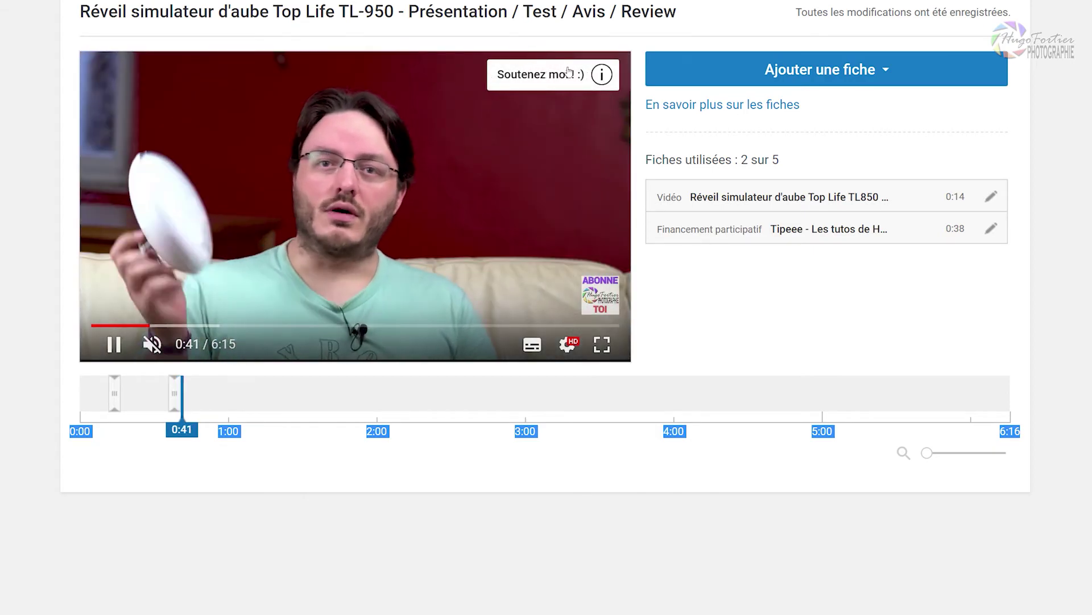
click(502, 185)
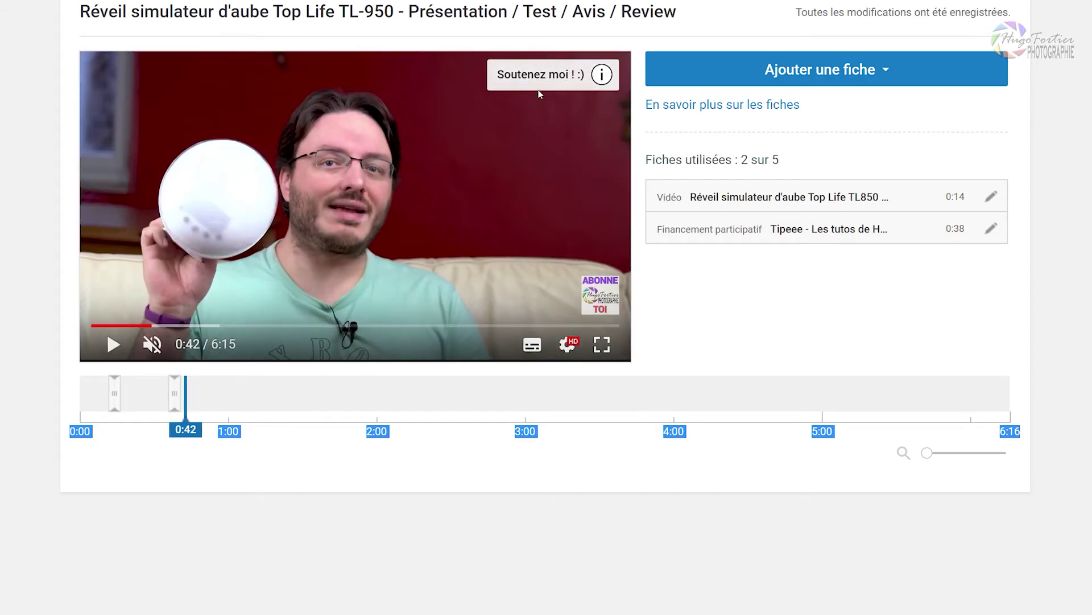
Open the card list from the teaser in the video preview and look through the video and Tipeee cards
click(574, 84)
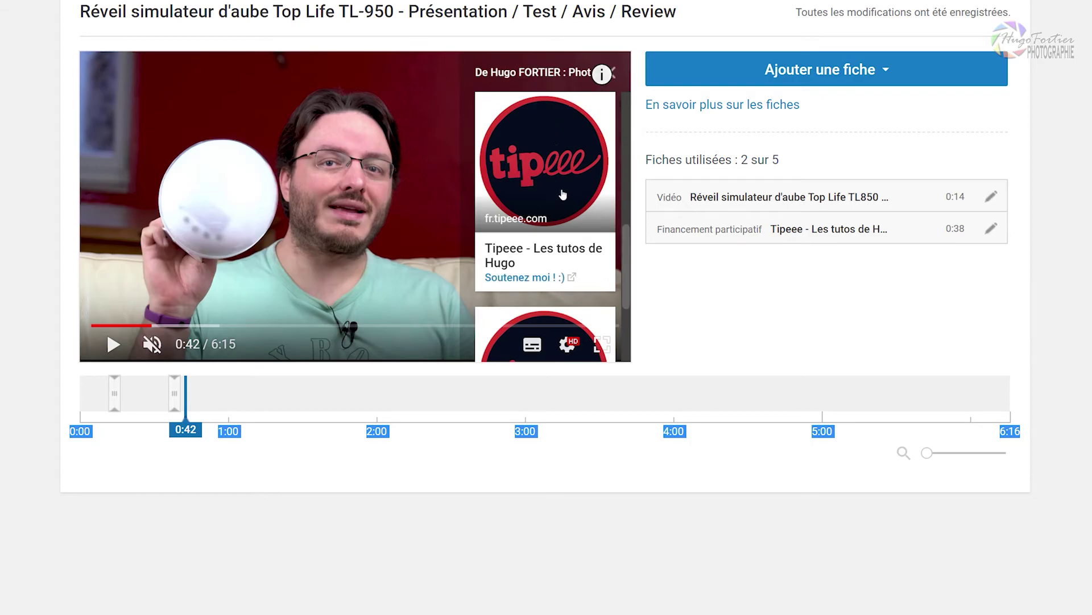
scroll(561, 196, down, 3)
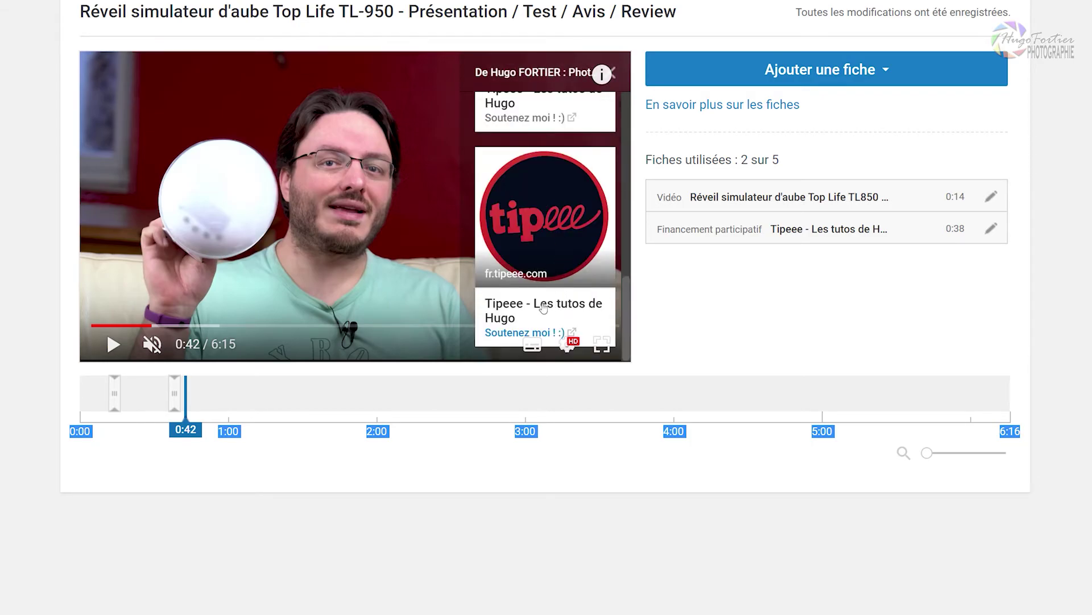
scroll(560, 295, up, 3)
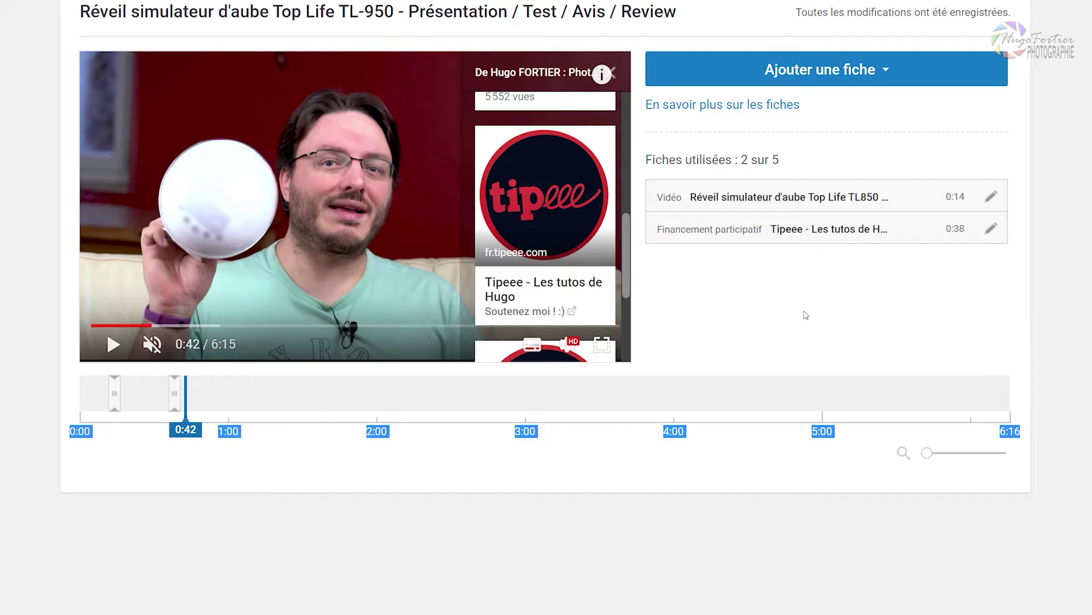
scroll(535, 256, up, 3)
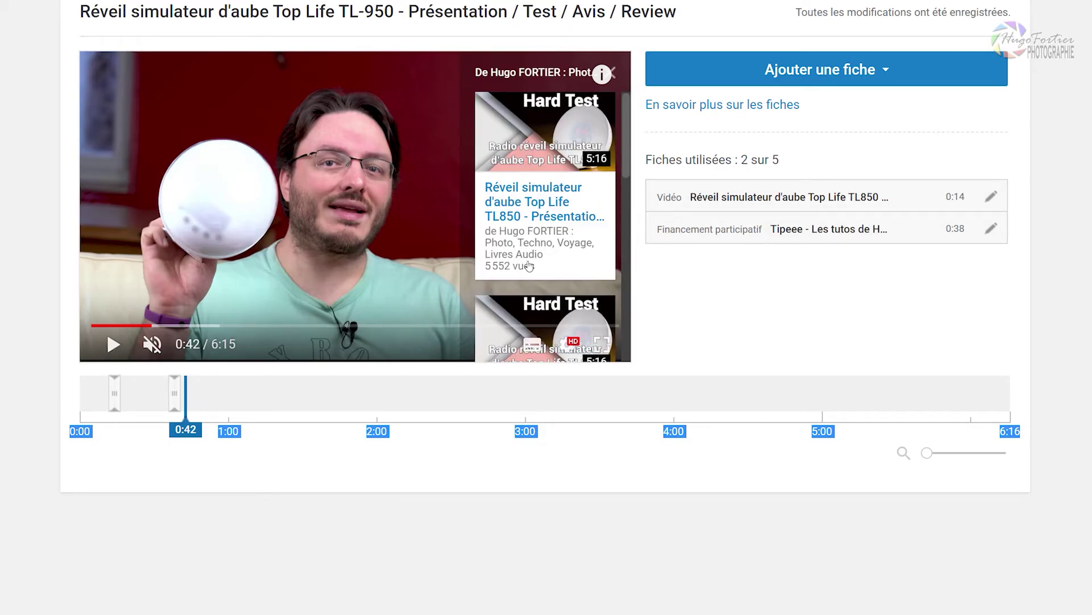
scroll(535, 239, down, 5)
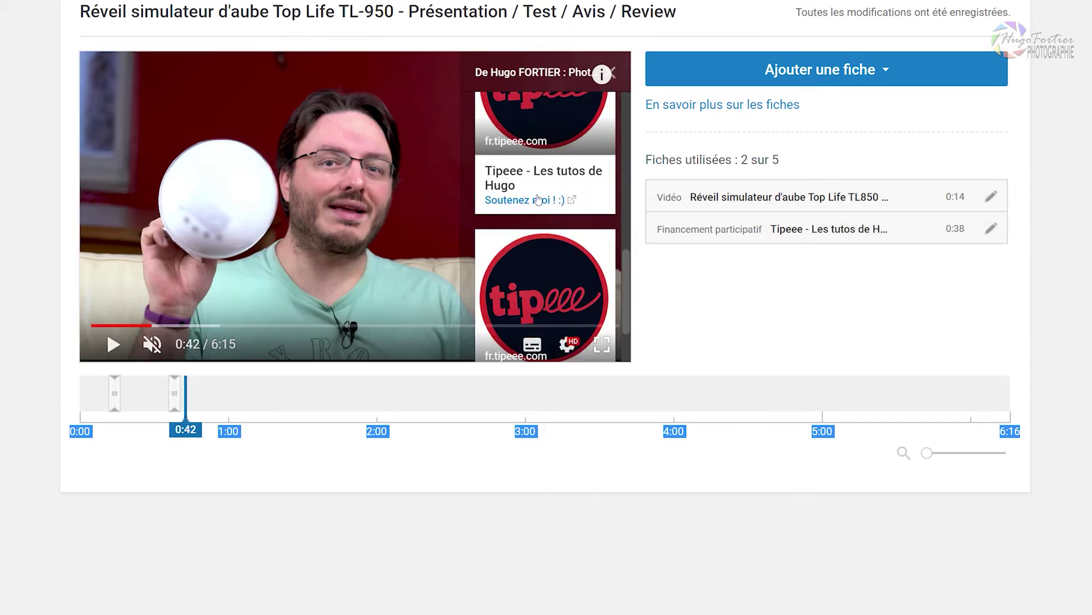
scroll(538, 199, down, 2)
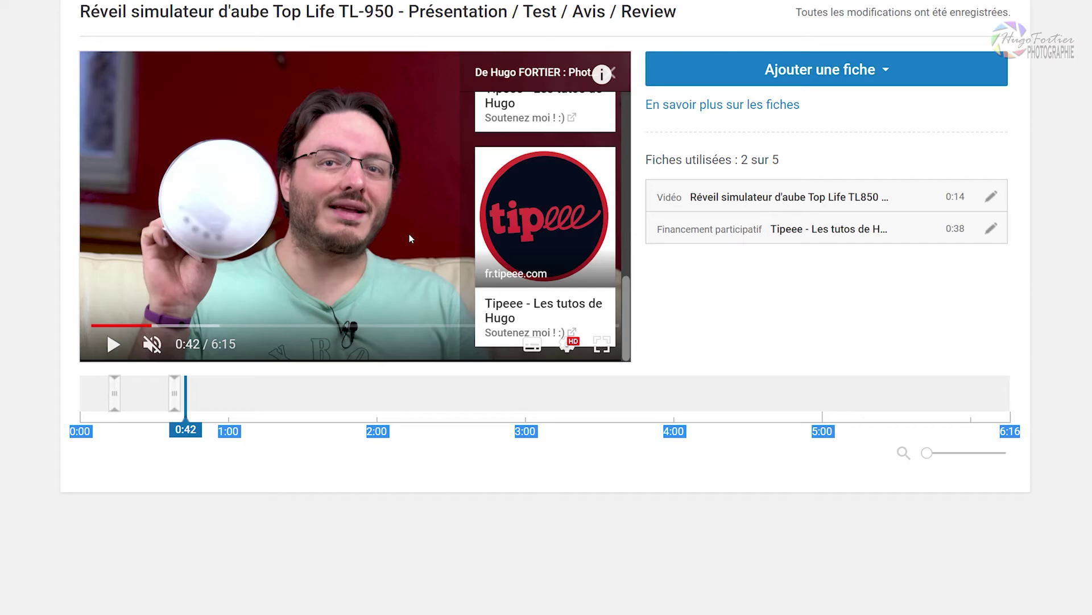
Check the used-cards count and the save status, and close the cards editor tab to return to the video details
click(849, 355)
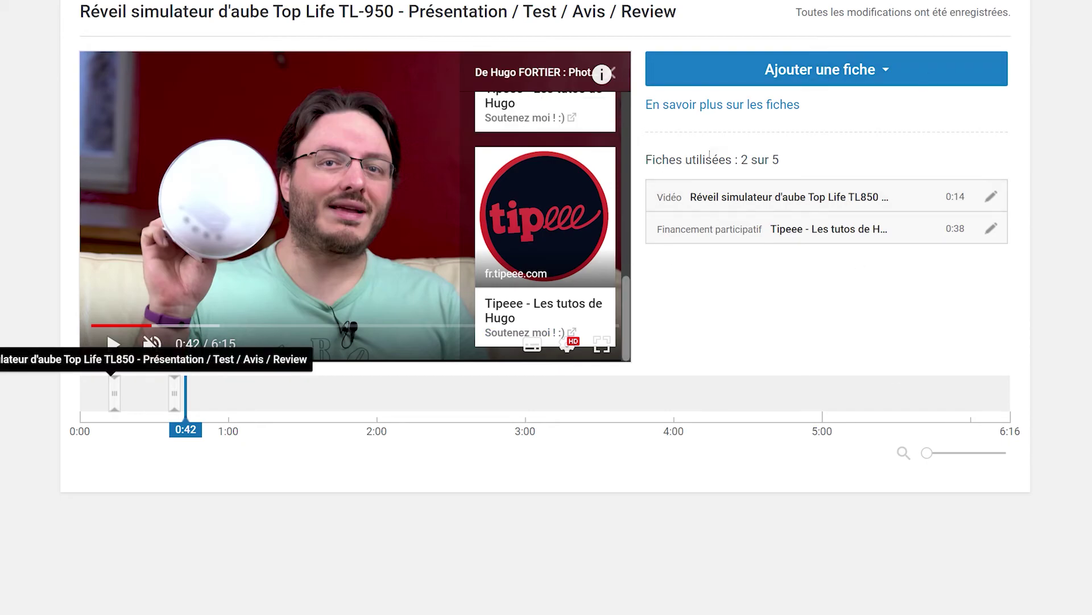
drag(647, 161, 789, 165)
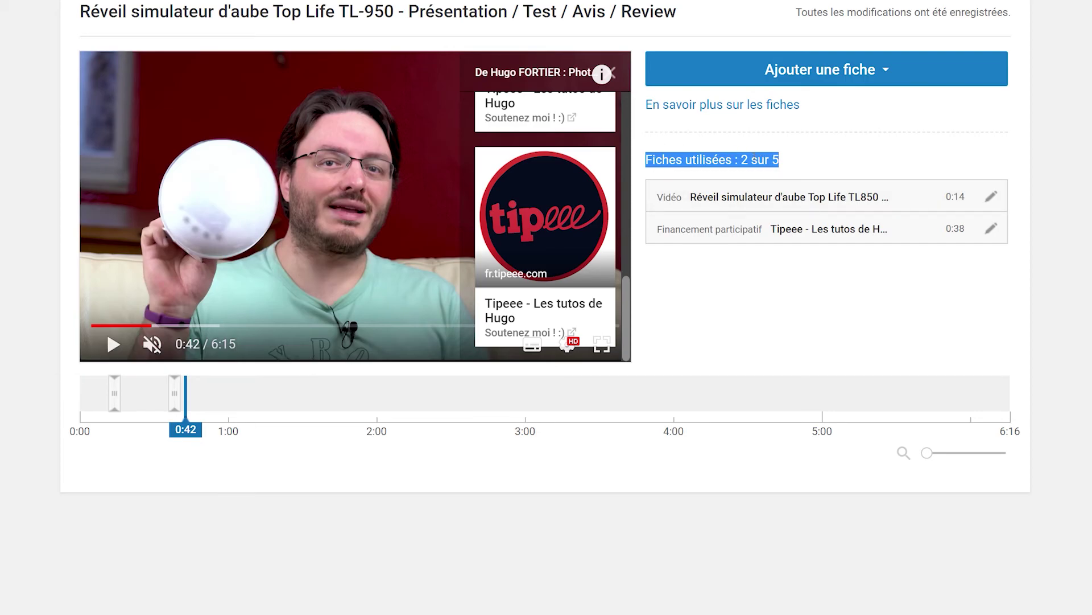
drag(784, 12, 1019, 10)
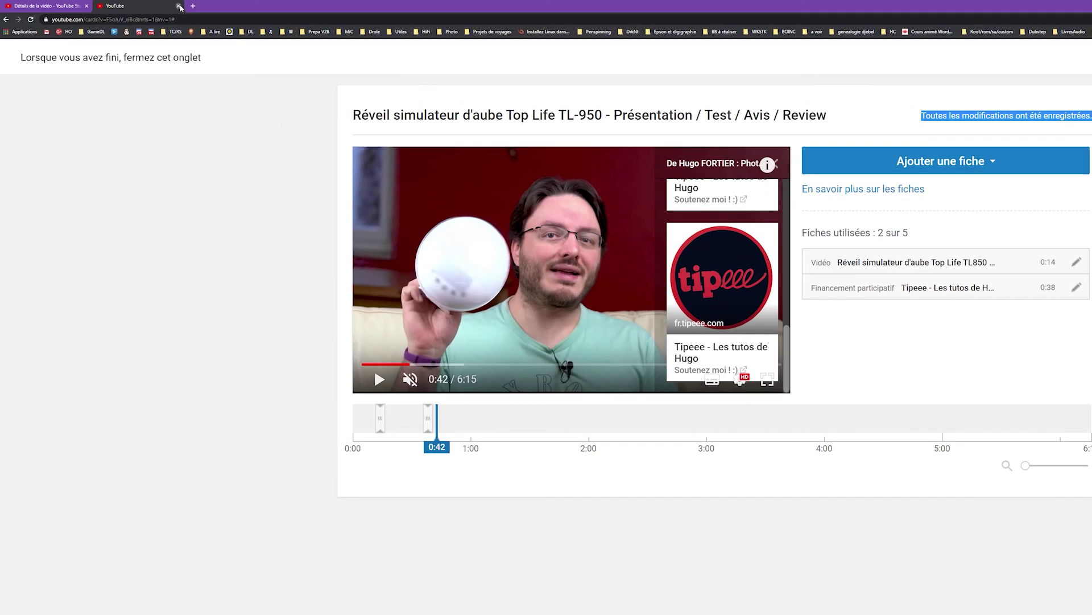
click(179, 6)
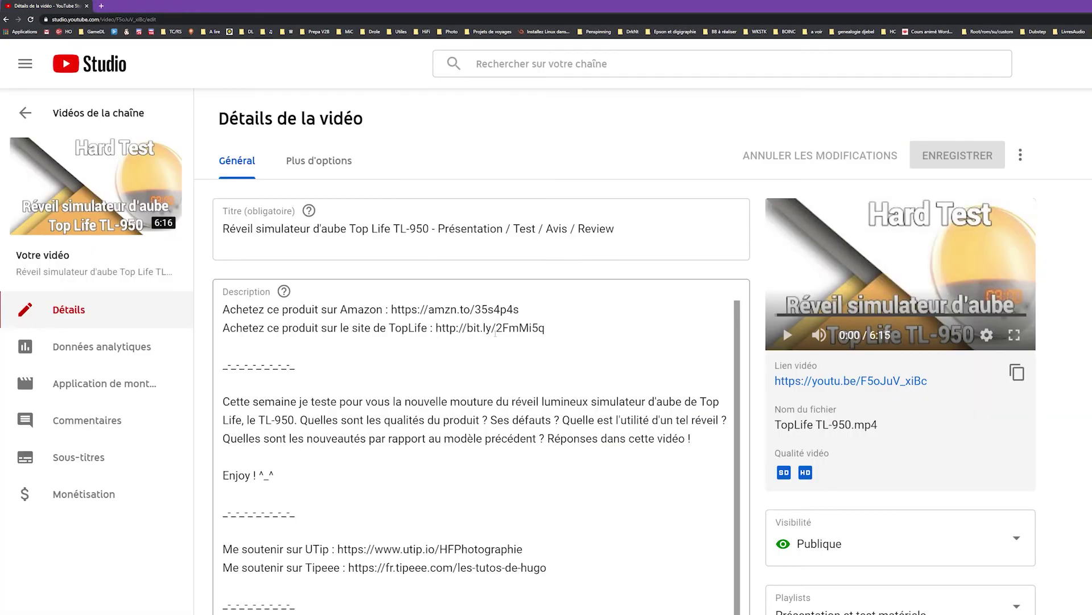